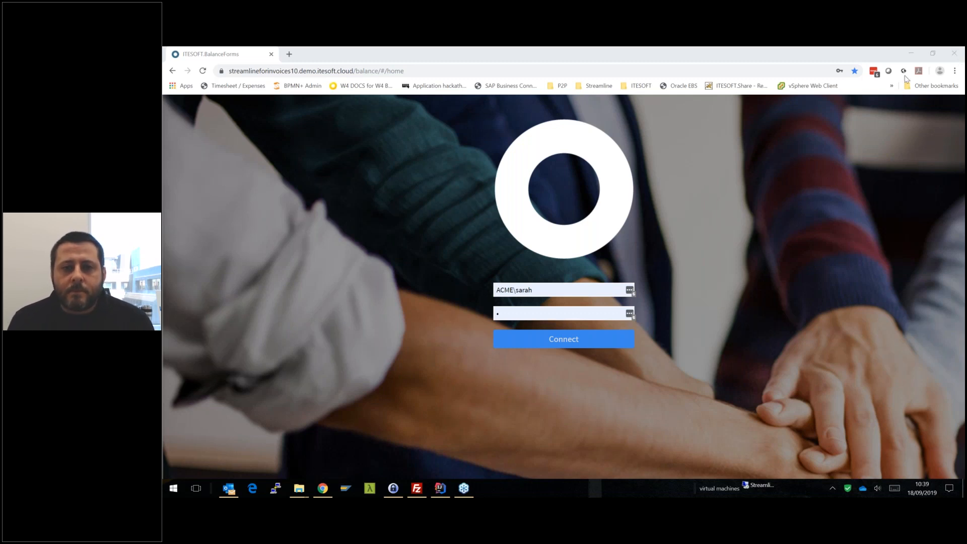
- Minimise the browser and check the headset and application output levels in the Volume Mixer
click(911, 53)
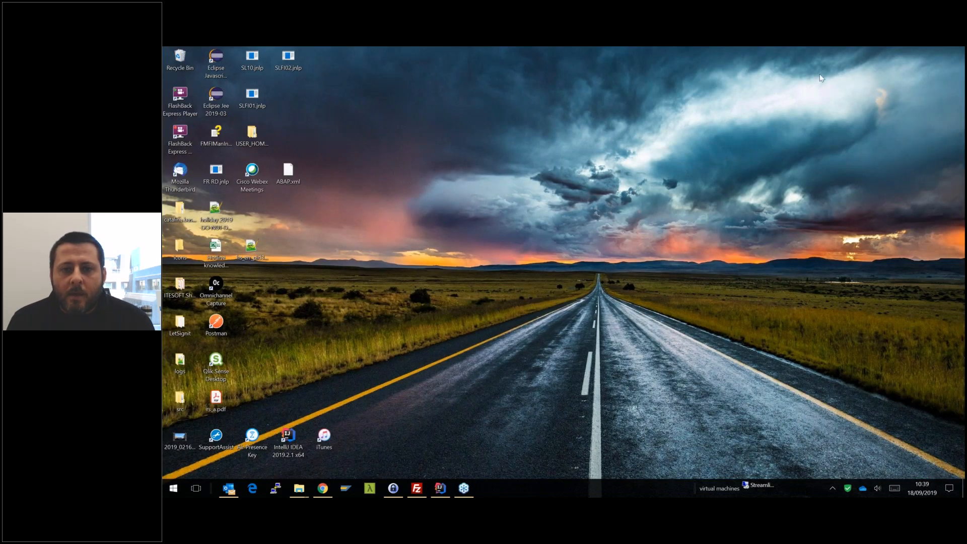
key(alt+Tab)
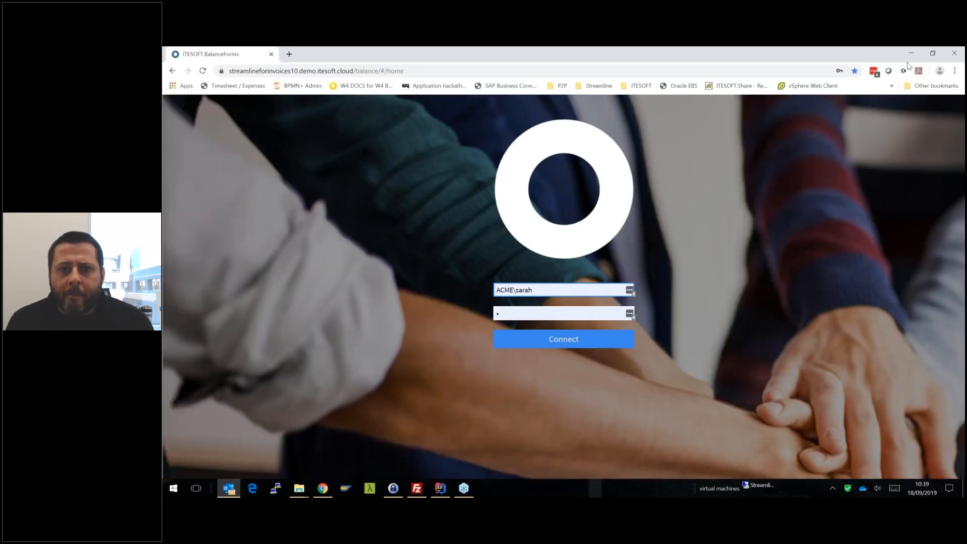
click(910, 57)
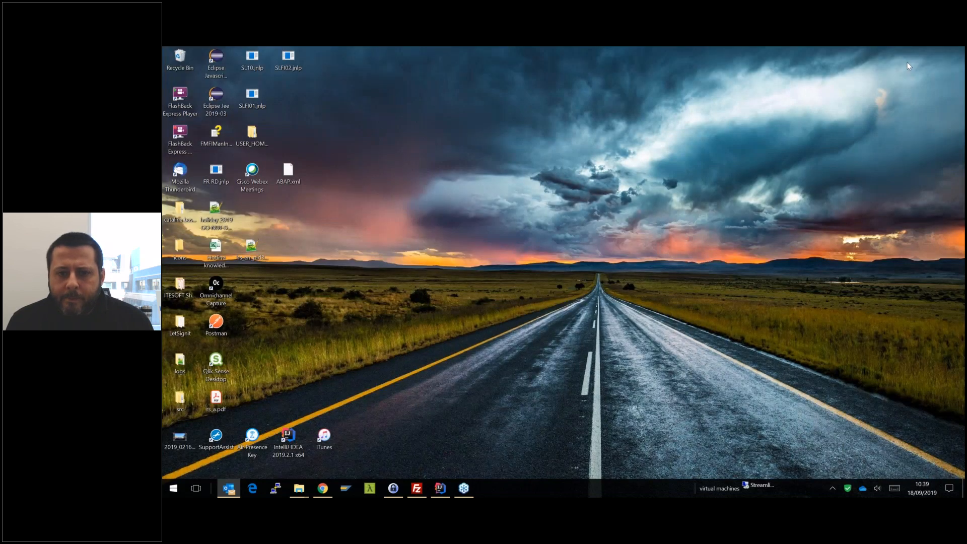
right_click(877, 488)
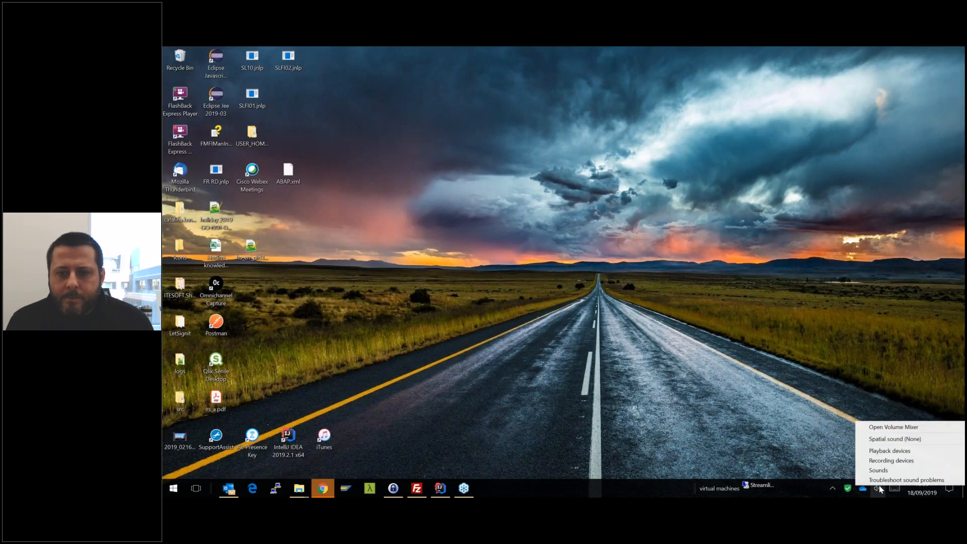
click(907, 427)
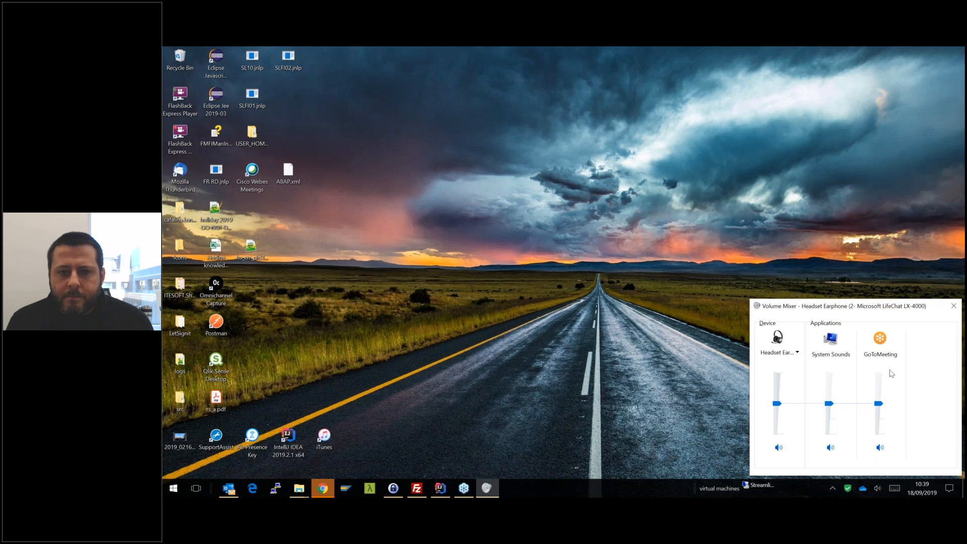
click(956, 308)
- Check the Headset Microphone's input level in its recording device properties and close the sound settings
right_click(878, 488)
click(888, 460)
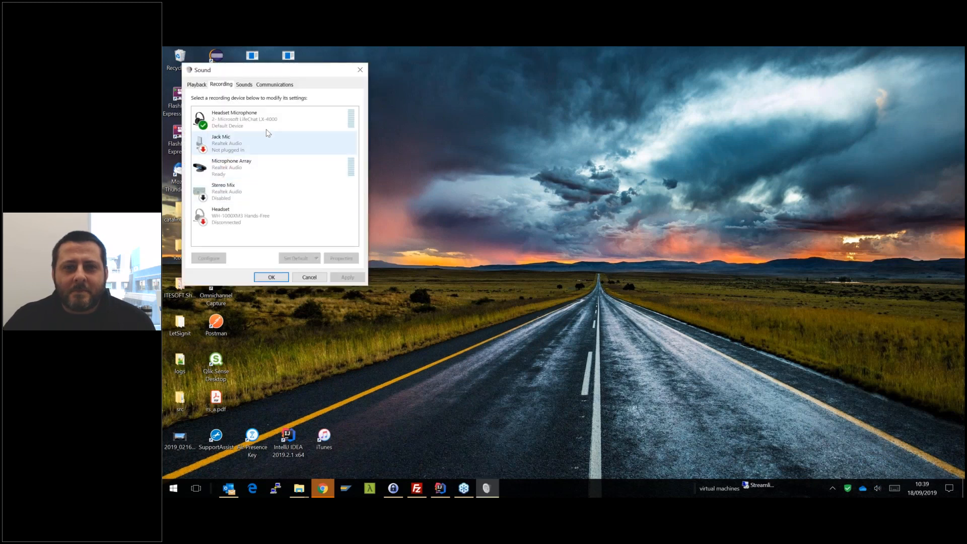
click(234, 115)
click(341, 258)
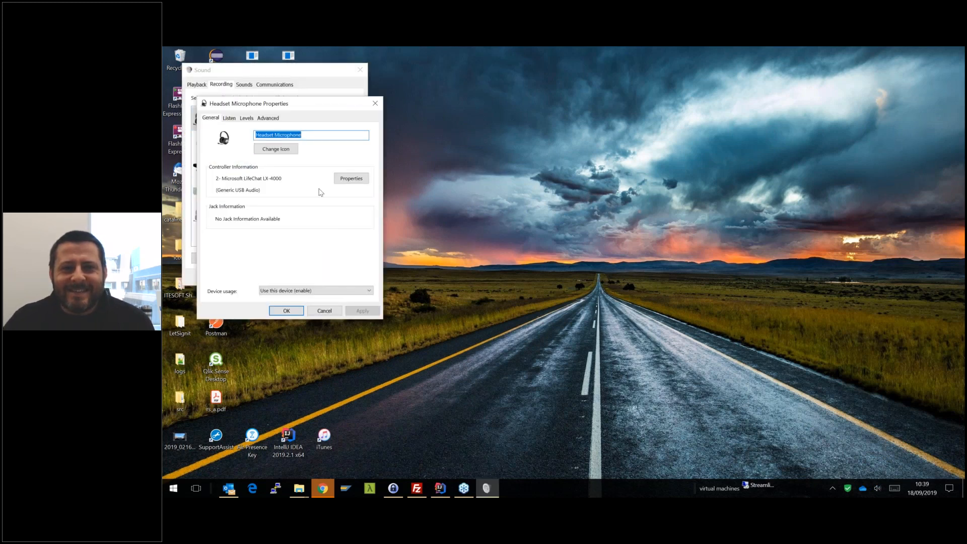
click(230, 119)
click(247, 118)
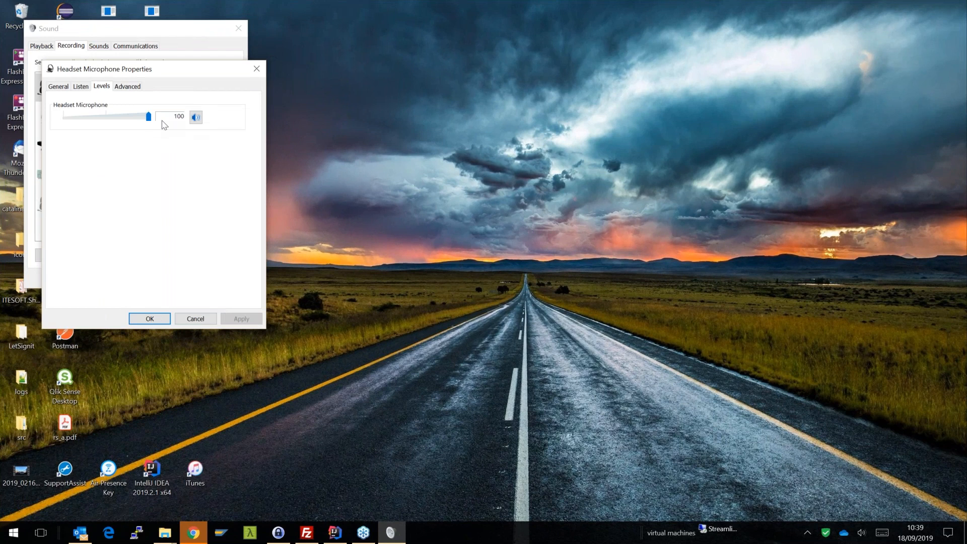
click(153, 318)
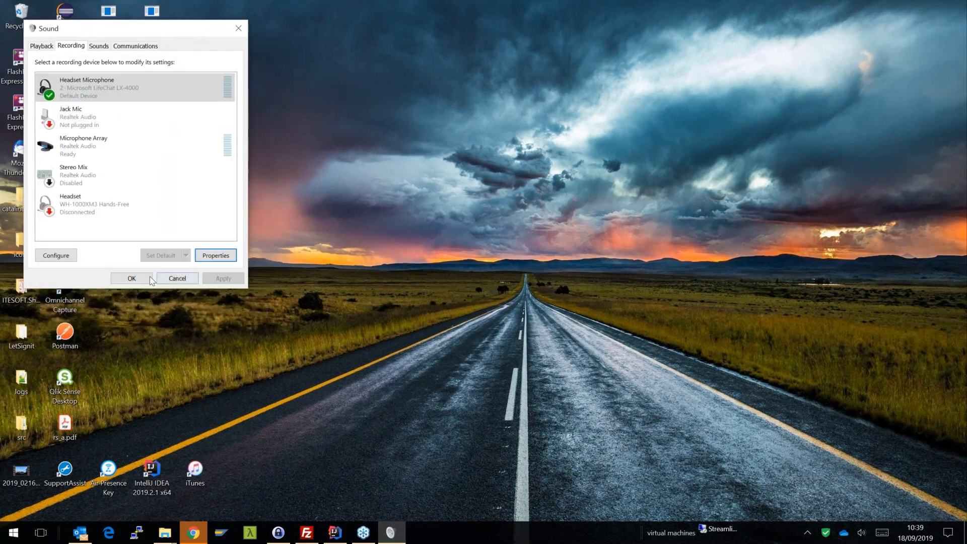
click(142, 279)
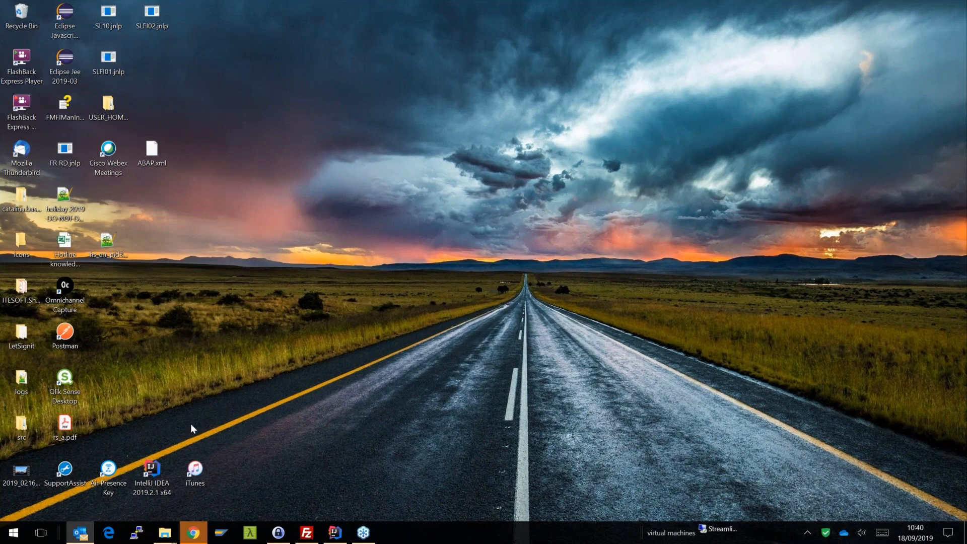
- Switch back to the Chrome window, sign in with the prefilled credentials and open the Viewing list of invoices
click(192, 535)
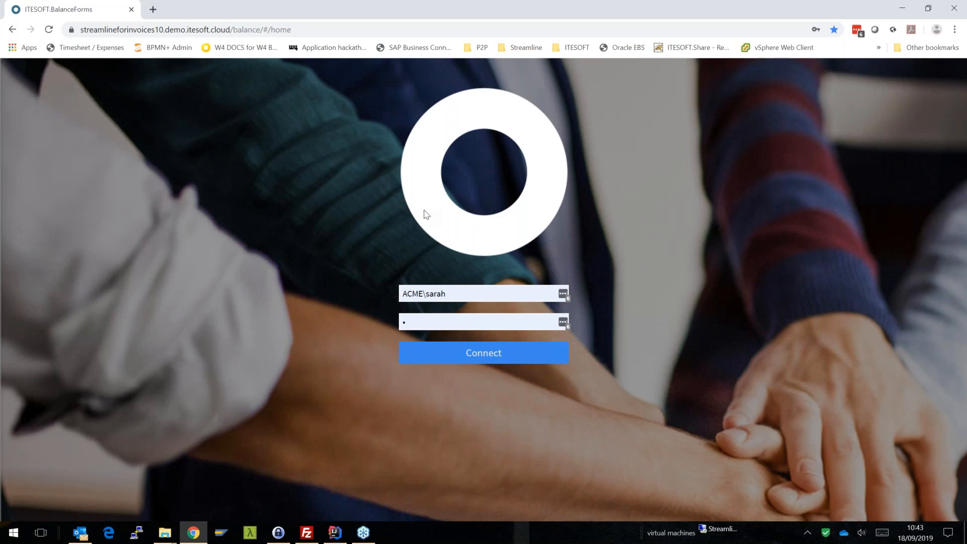
click(464, 354)
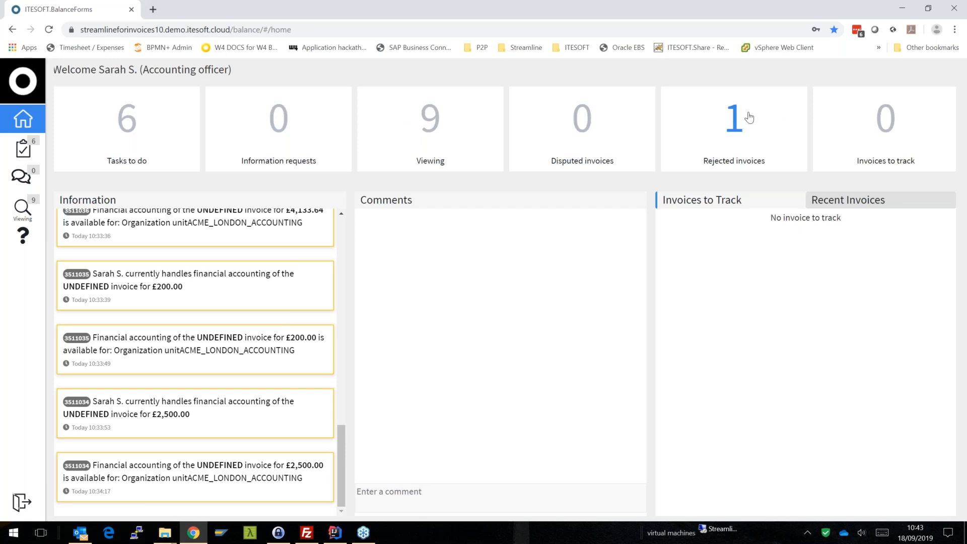
click(437, 116)
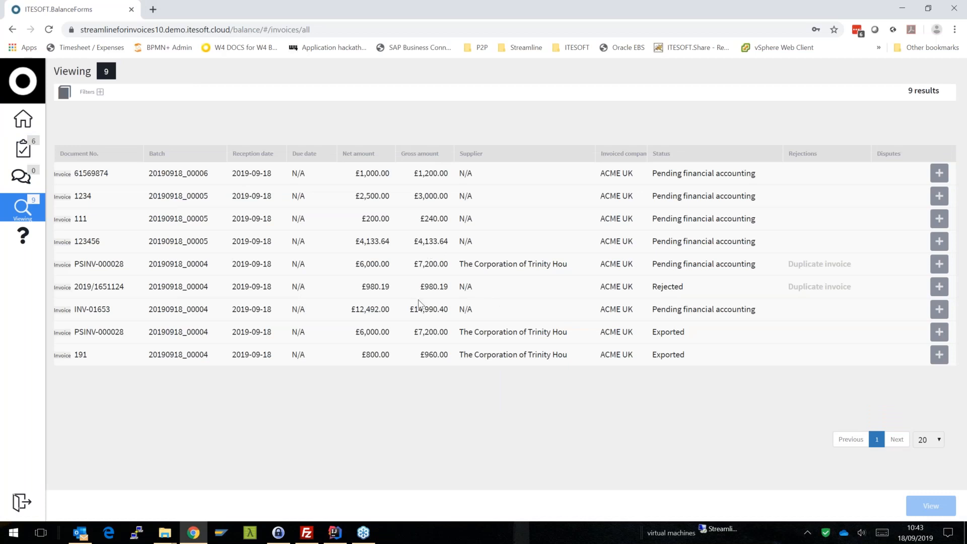
- View the details and document image of exported invoice 191, and return to the invoice list
click(516, 332)
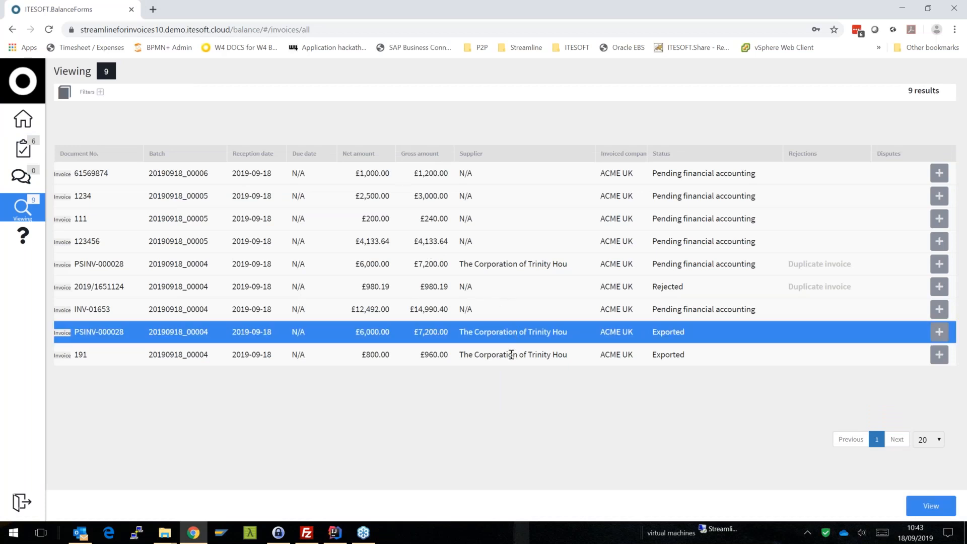
click(511, 353)
click(511, 333)
click(505, 352)
double_click(505, 351)
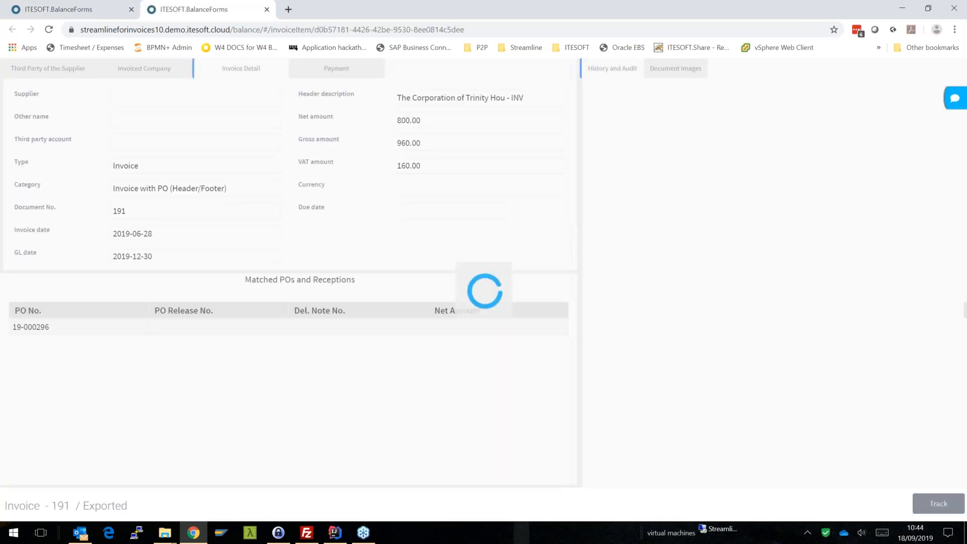
click(677, 69)
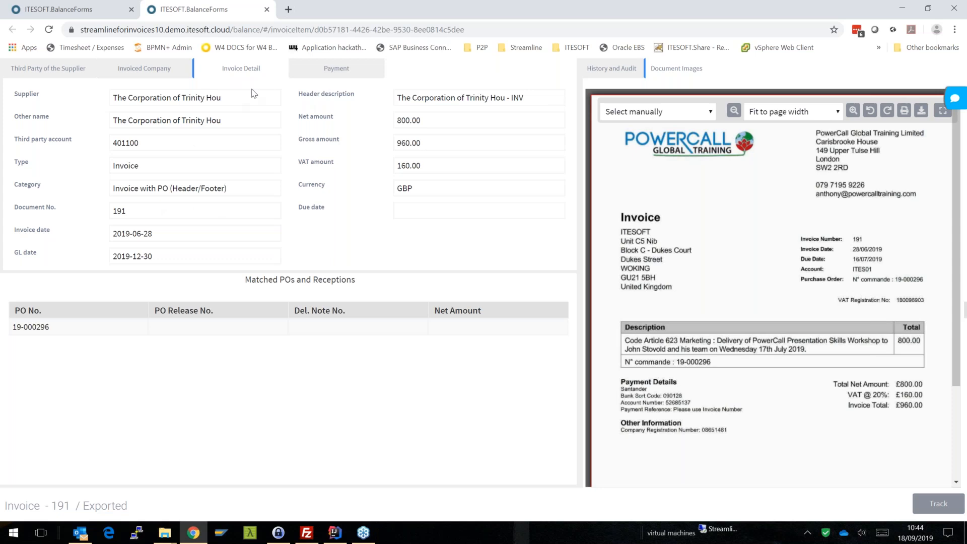
click(267, 10)
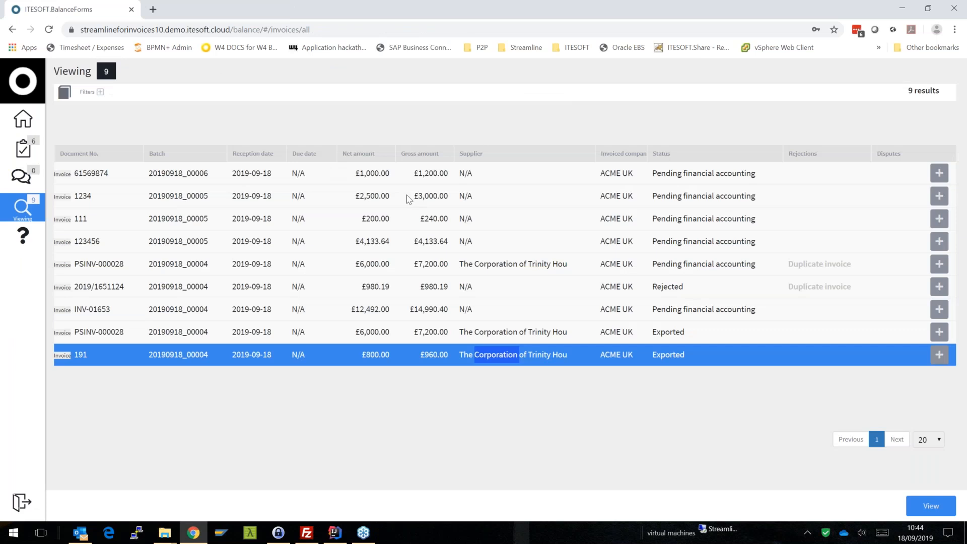
- View the details and document image of pending invoice 123456, and return to the invoice list
click(487, 241)
click(488, 224)
click(488, 202)
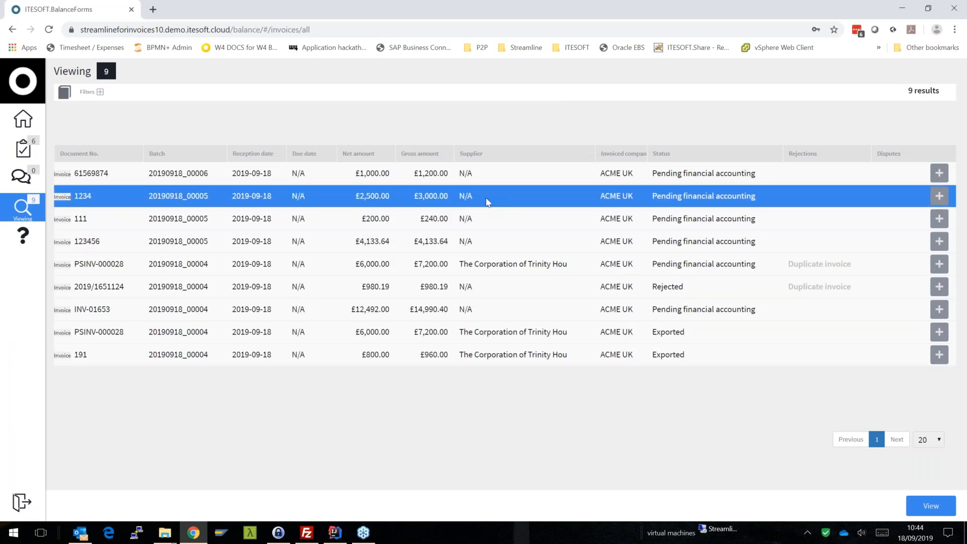
click(487, 182)
click(486, 246)
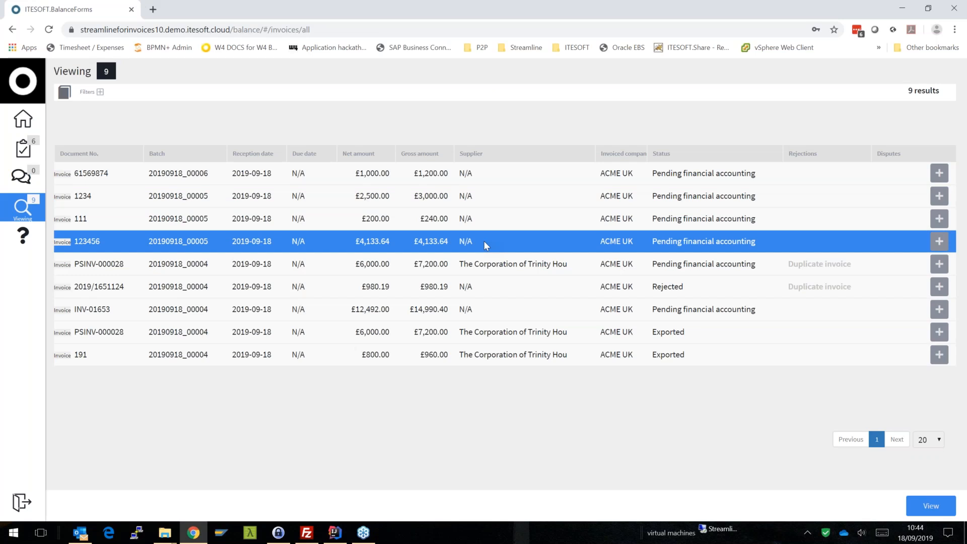
double_click(486, 245)
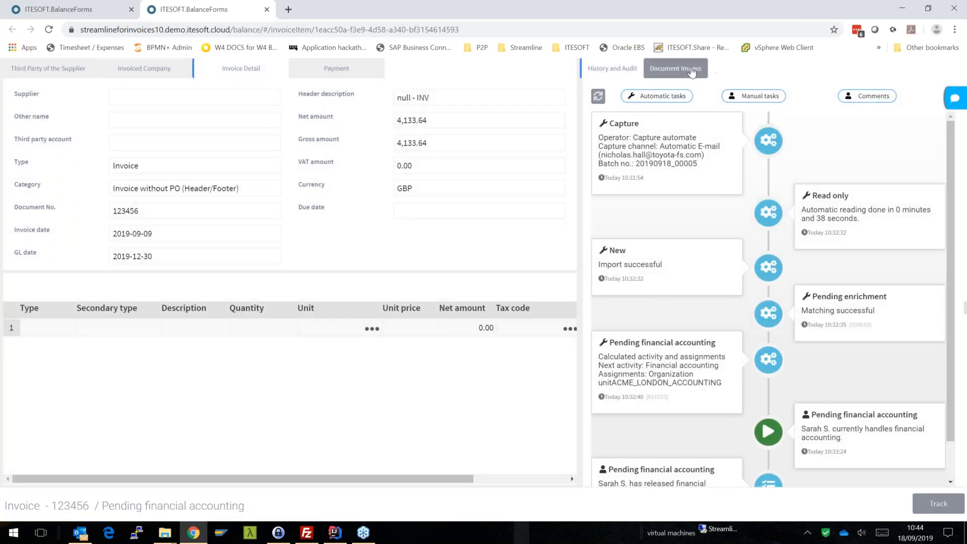
click(676, 68)
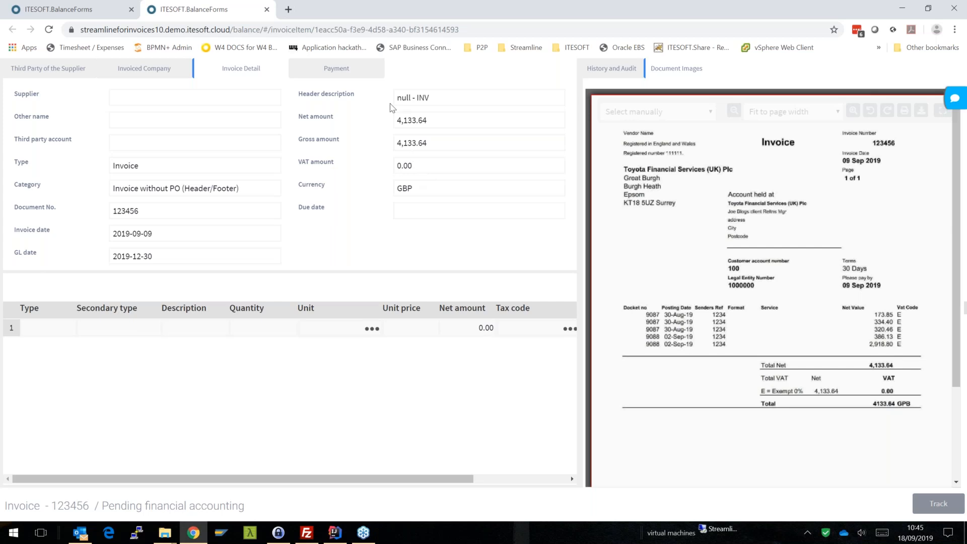
click(267, 10)
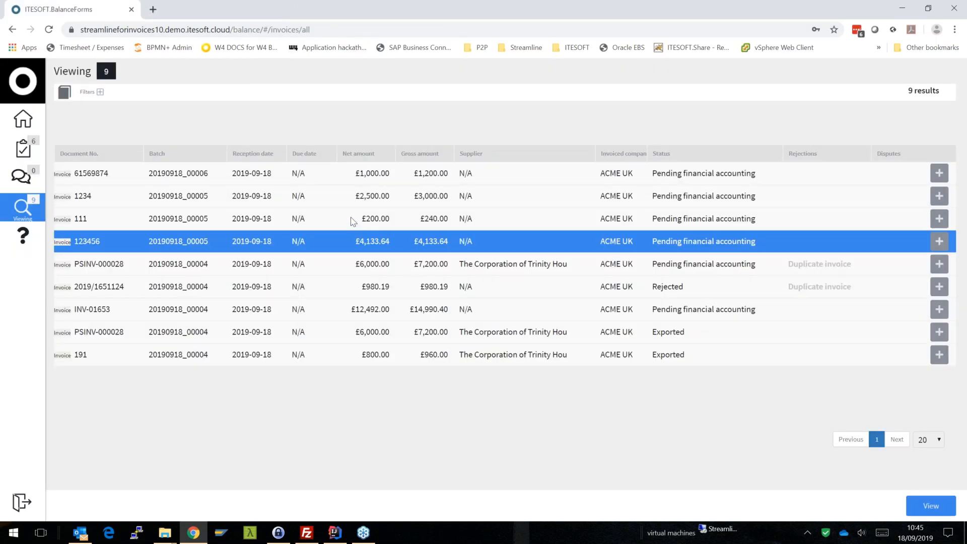
- Open invoice 123456 for financial accounting from the list of tasks to do
click(24, 146)
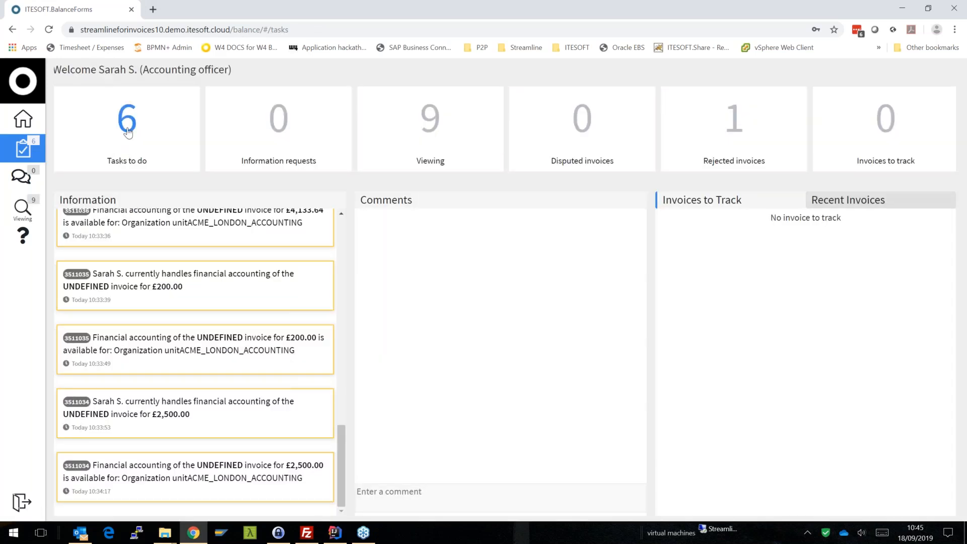
click(126, 154)
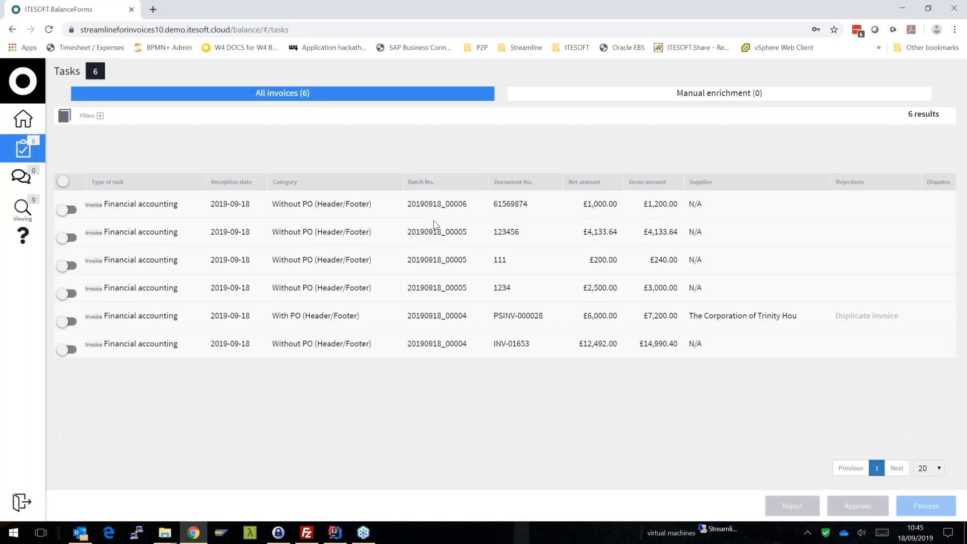
click(523, 232)
double_click(508, 233)
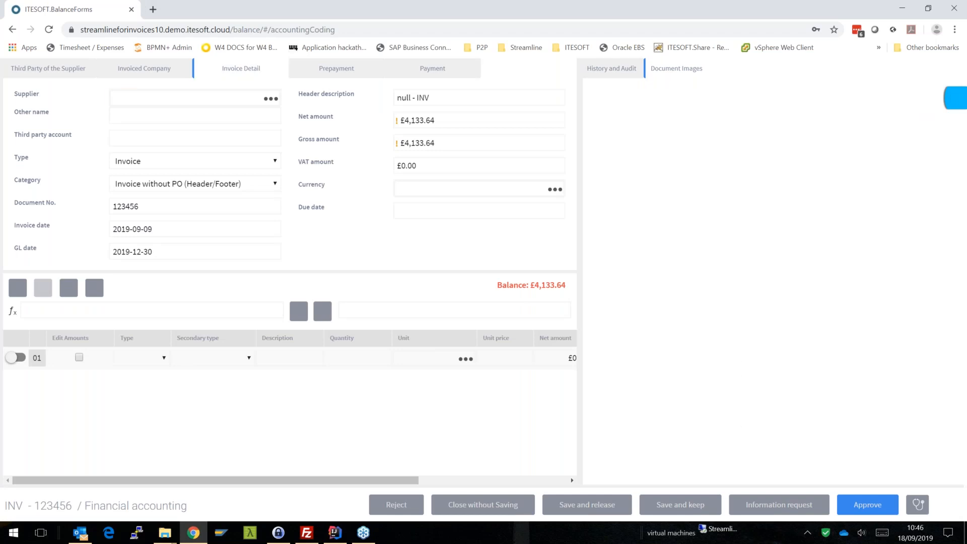
- Reject invoice 123456 with the reason Other cause and the comment "validated", confirming the rejection
click(397, 505)
click(495, 163)
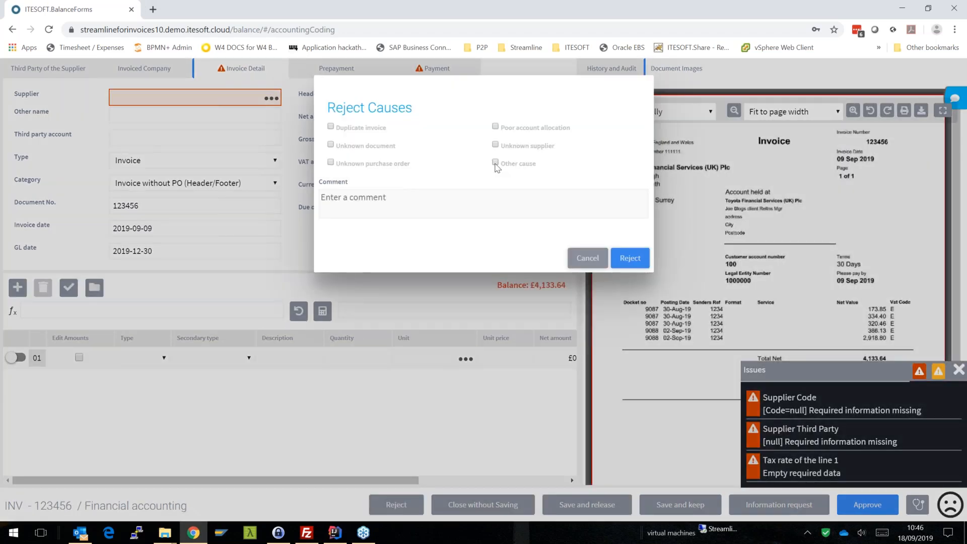
click(460, 206)
text(validated)
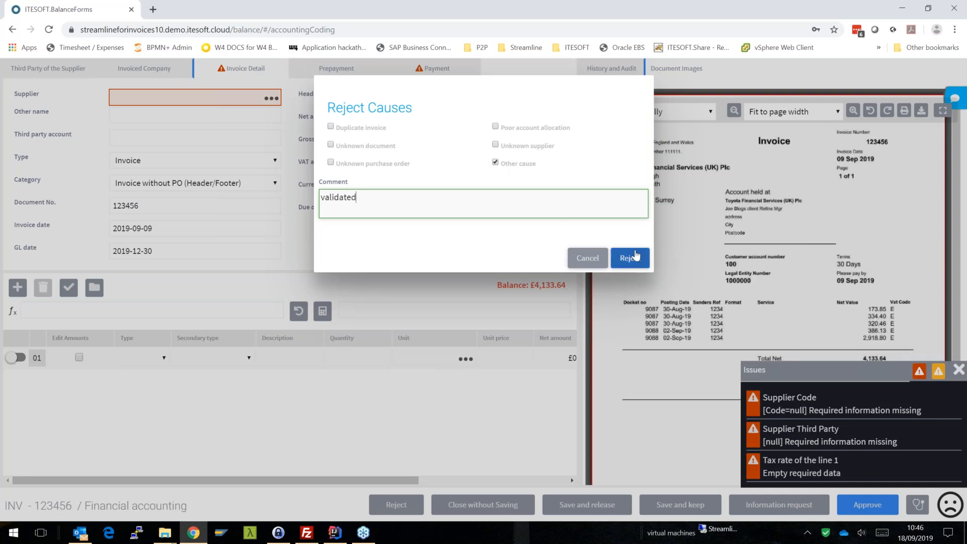
click(630, 257)
click(627, 156)
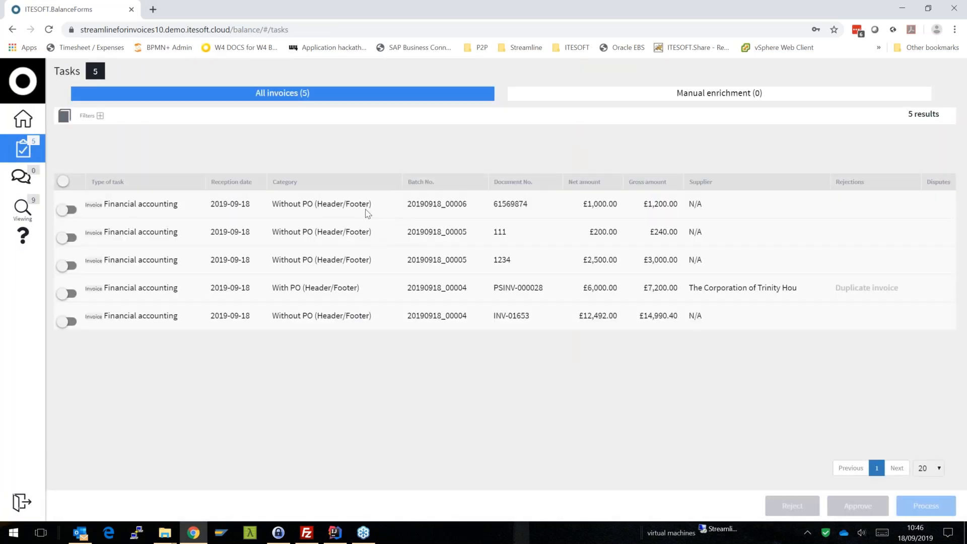
- Open the financial accounting task for invoice 1234 and dismiss its issues list
click(355, 258)
double_click(356, 258)
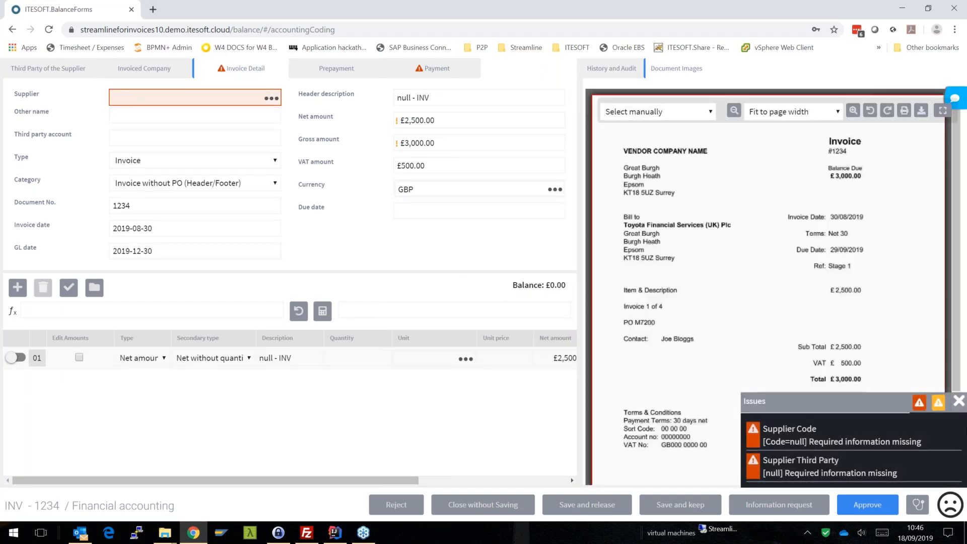
click(959, 401)
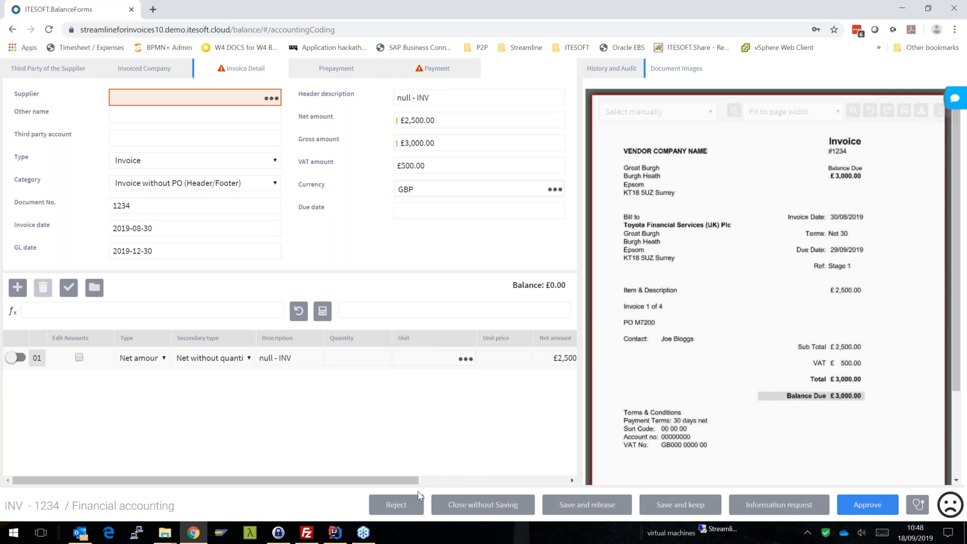
- Reject invoice 1234 with the reason Other cause and the comment "validated", confirming the rejection
click(397, 505)
click(495, 162)
click(467, 201)
text(validated)
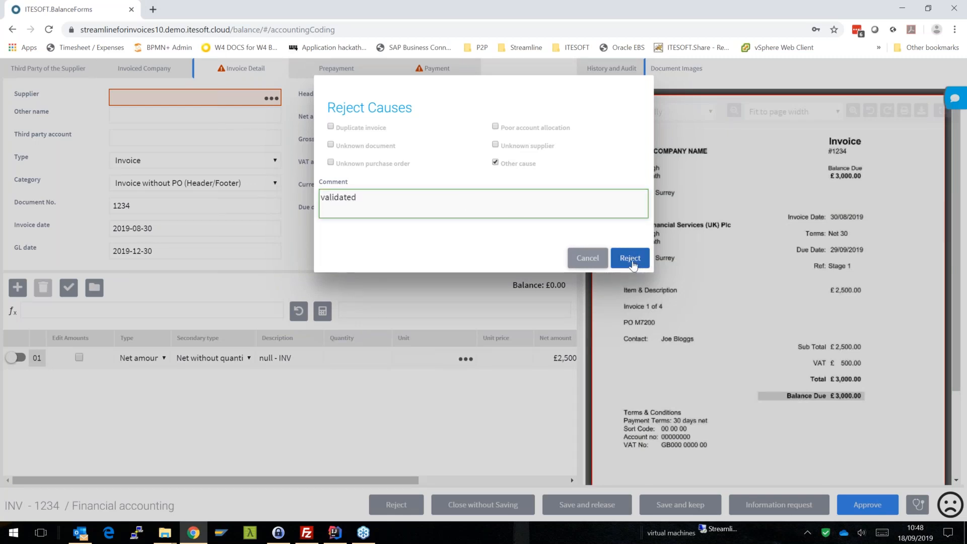
click(634, 265)
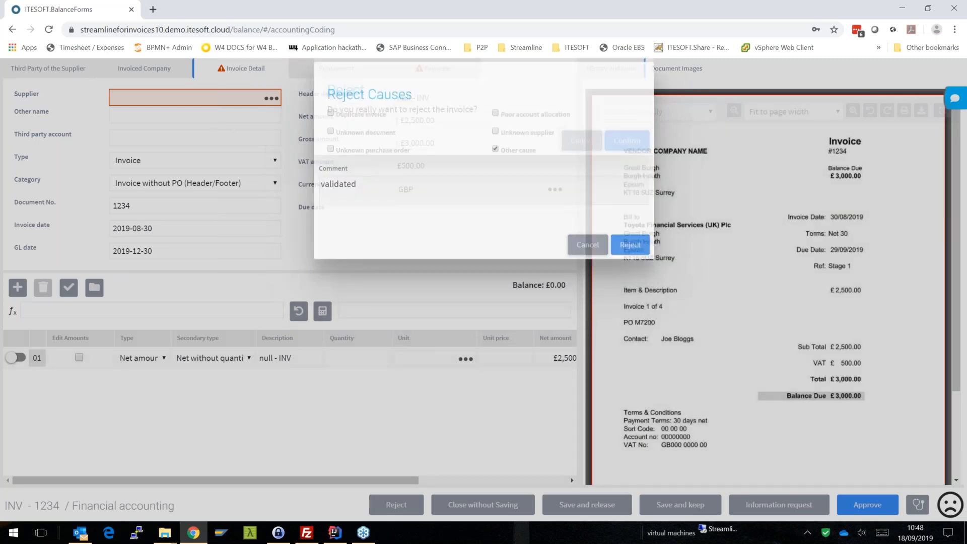
click(627, 158)
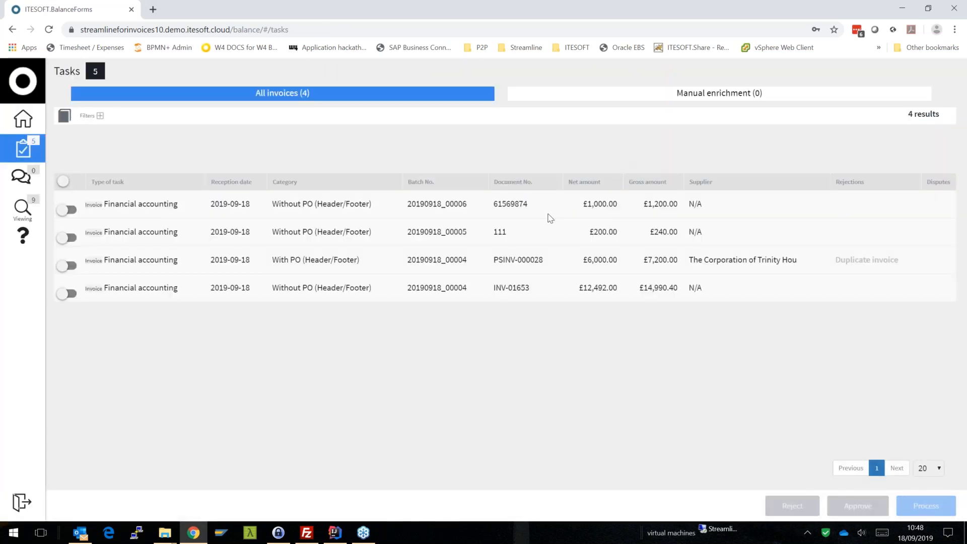
- Open the financial accounting task for invoice 111
click(524, 234)
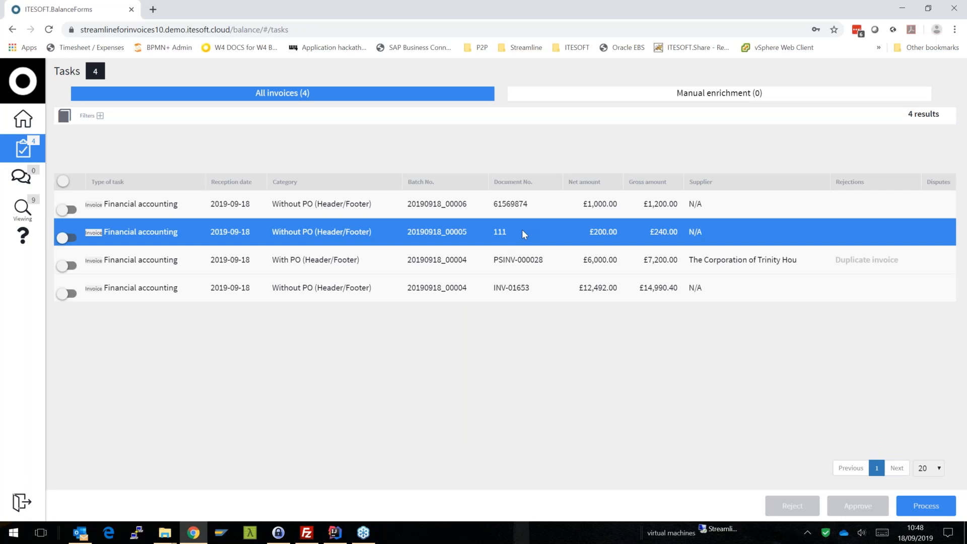
double_click(522, 233)
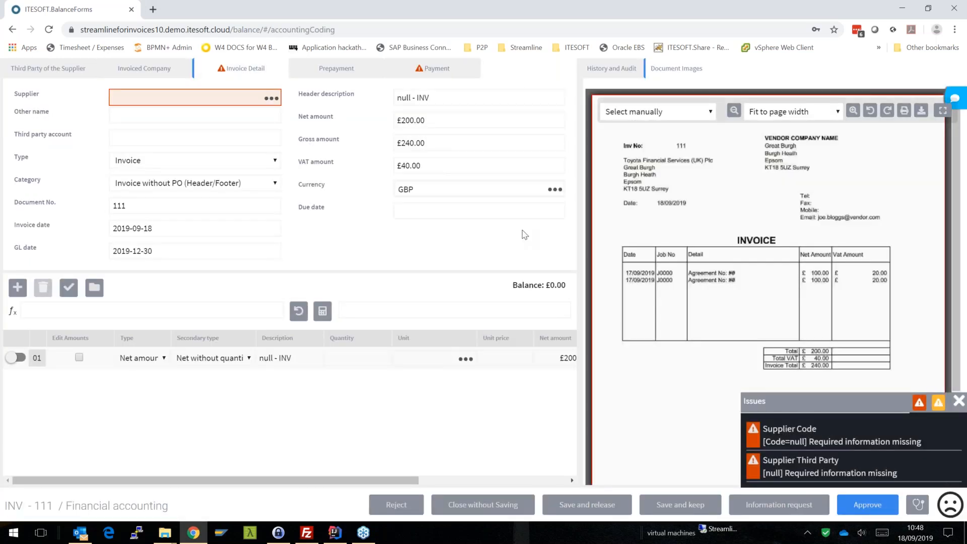
- Dismiss the issues list and reject invoice 111 with the reason Other cause and the comment "validated", confirming the rejection
click(960, 405)
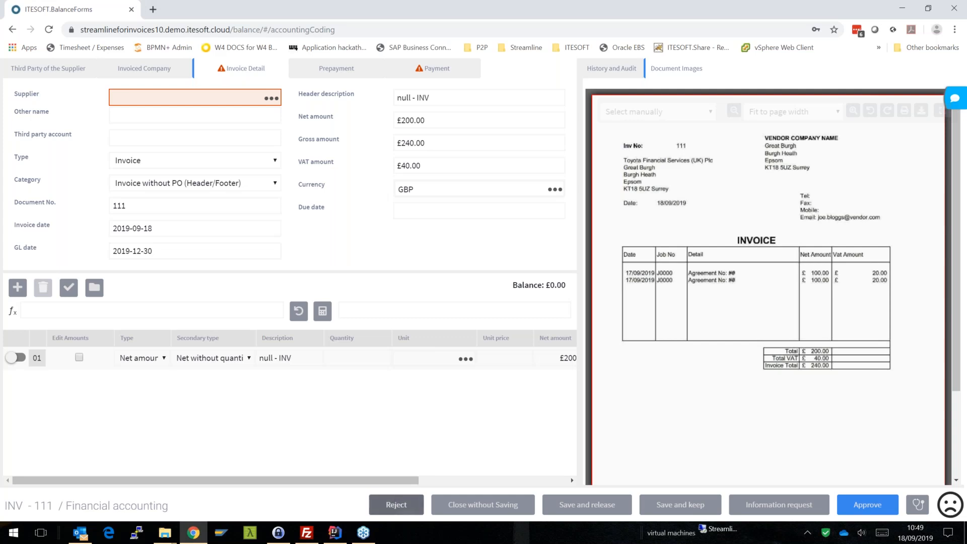
click(396, 504)
click(471, 201)
text(validated)
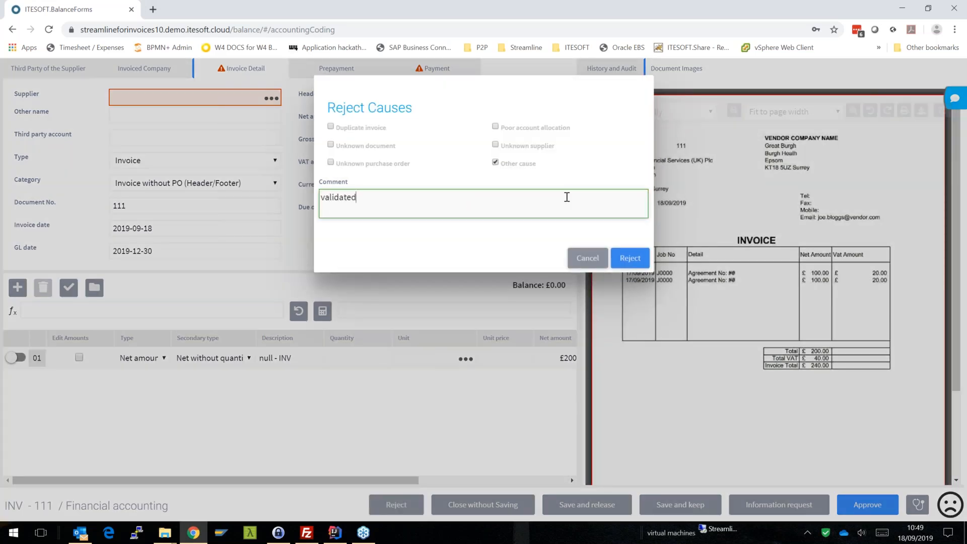
click(625, 260)
click(624, 156)
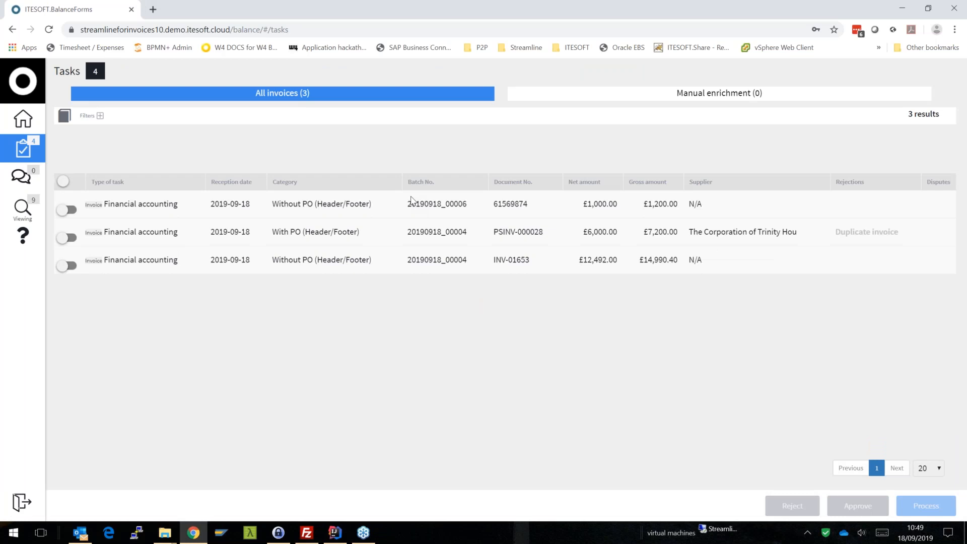
- Open the financial accounting task for the £1,000.00 net invoice in batch 20190918_00006 and dismiss its issues list
click(443, 214)
double_click(444, 214)
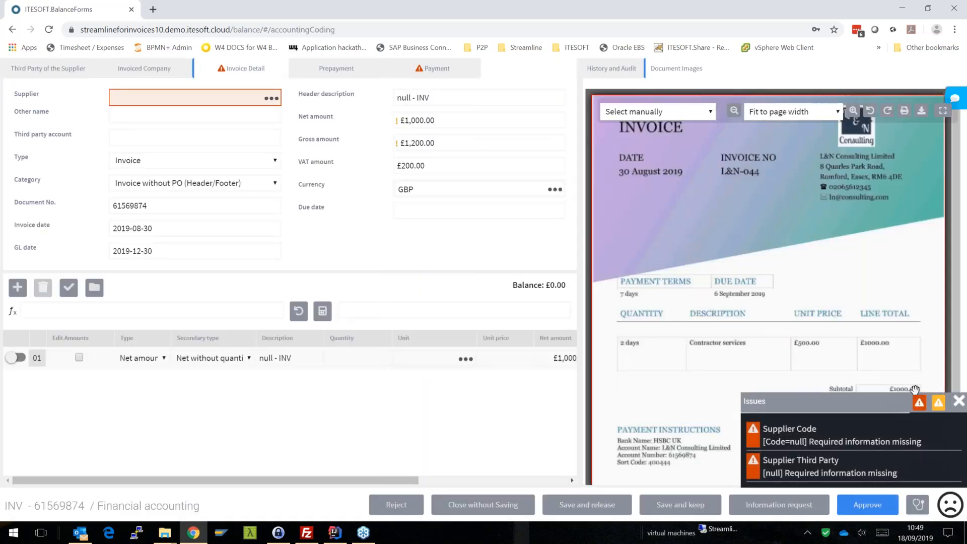
click(959, 402)
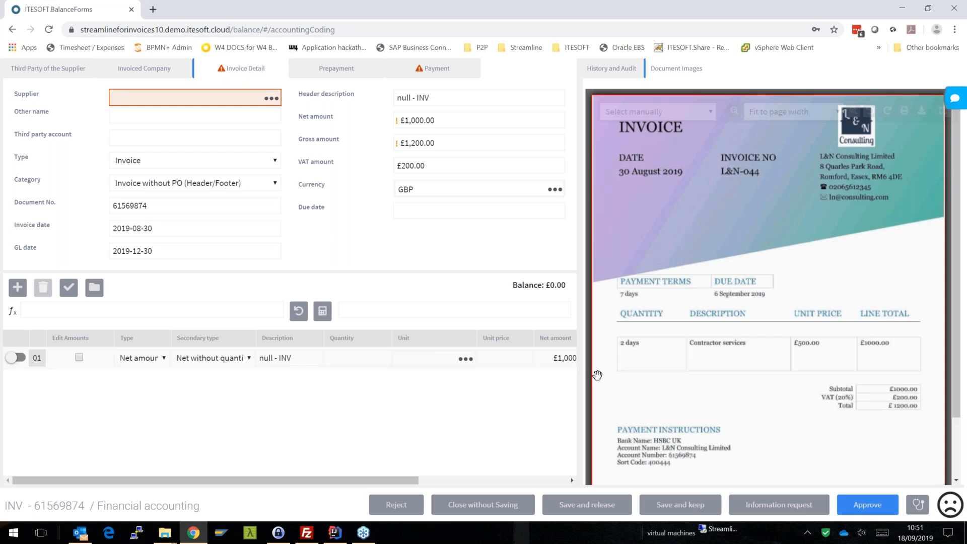
- Correct the invoice's document number to L&N-044, matching the invoice number on the scanned document
click(173, 208)
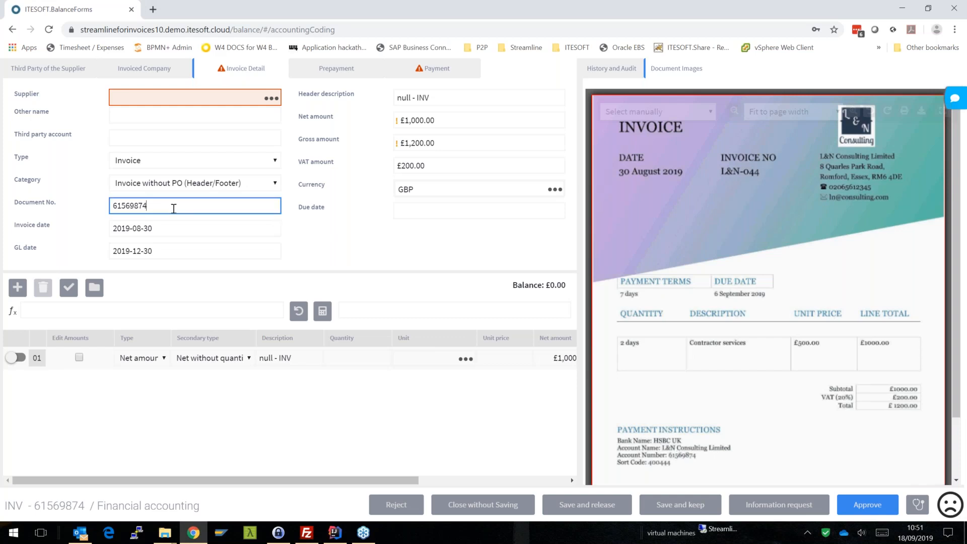
drag(173, 208, 77, 216)
text(L)
text(7)
key(BackSpace)
text(&N-044)
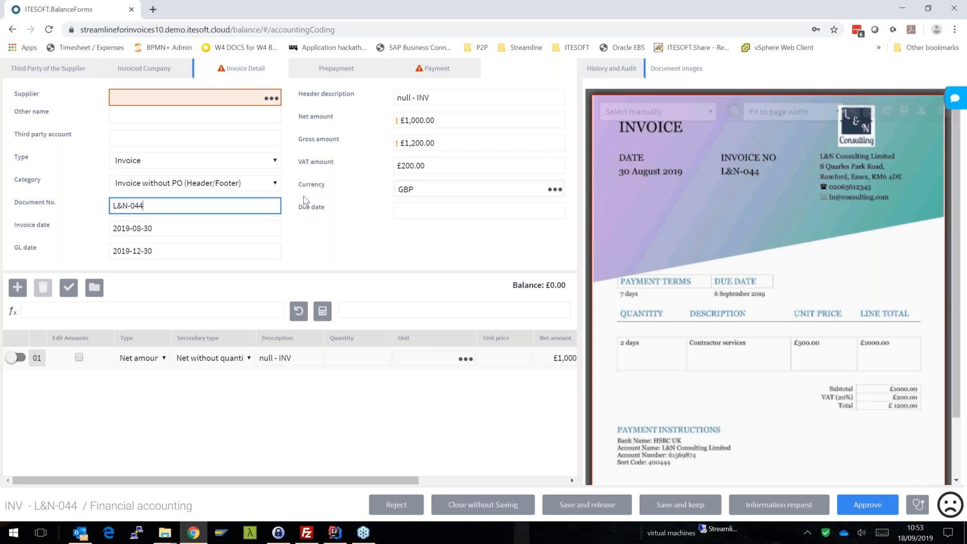
- Reject invoice L&N-044 with the reason Other cause and the comment "validated", confirming the rejection
click(405, 504)
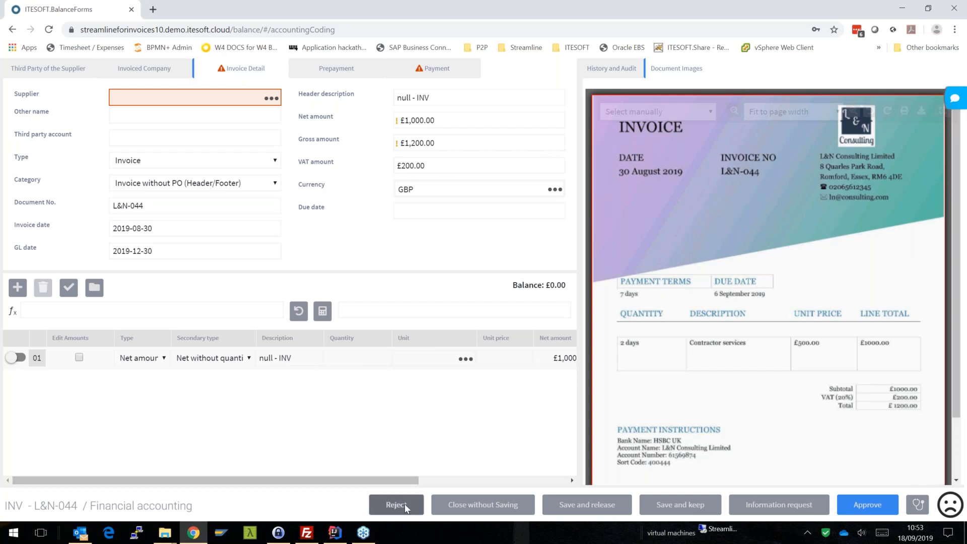
click(496, 162)
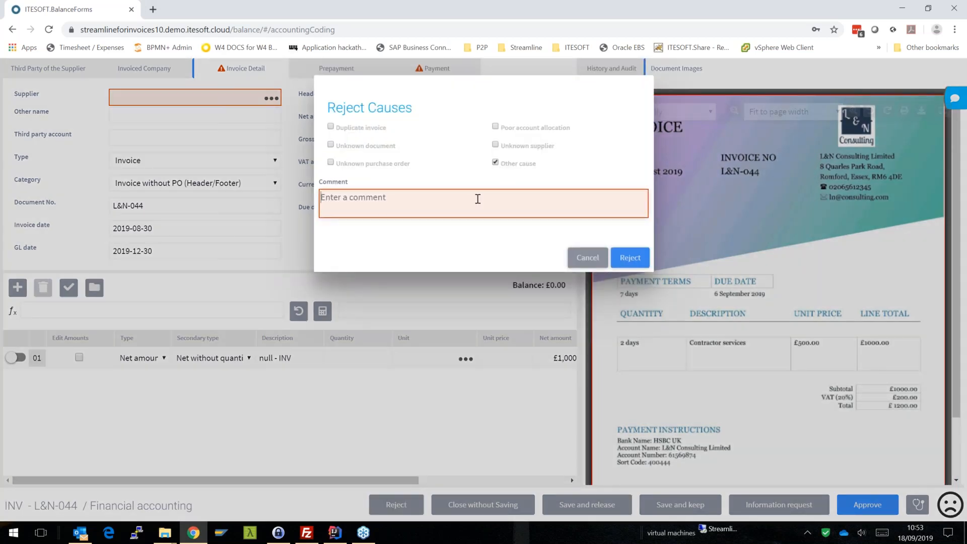
click(478, 198)
text(a)
key(BackSpace)
text(validated)
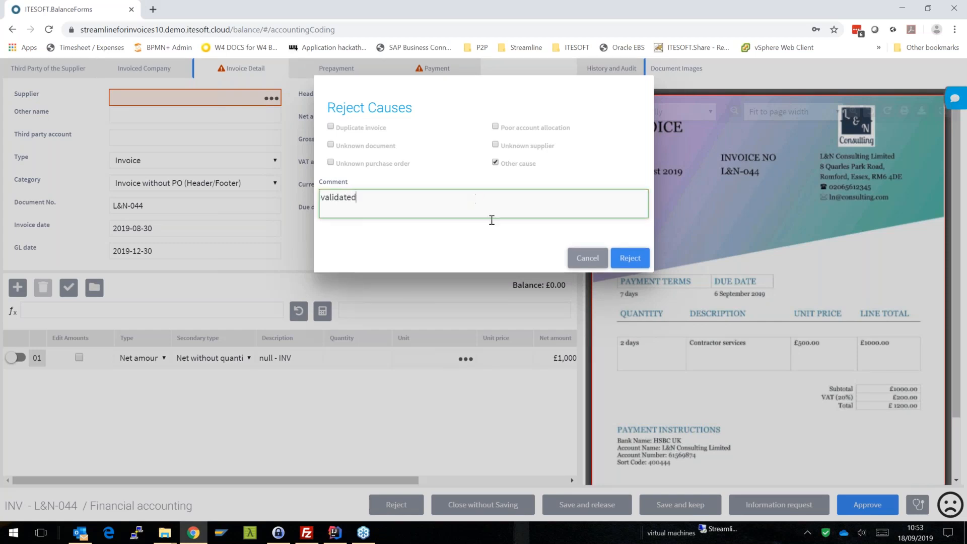
click(637, 258)
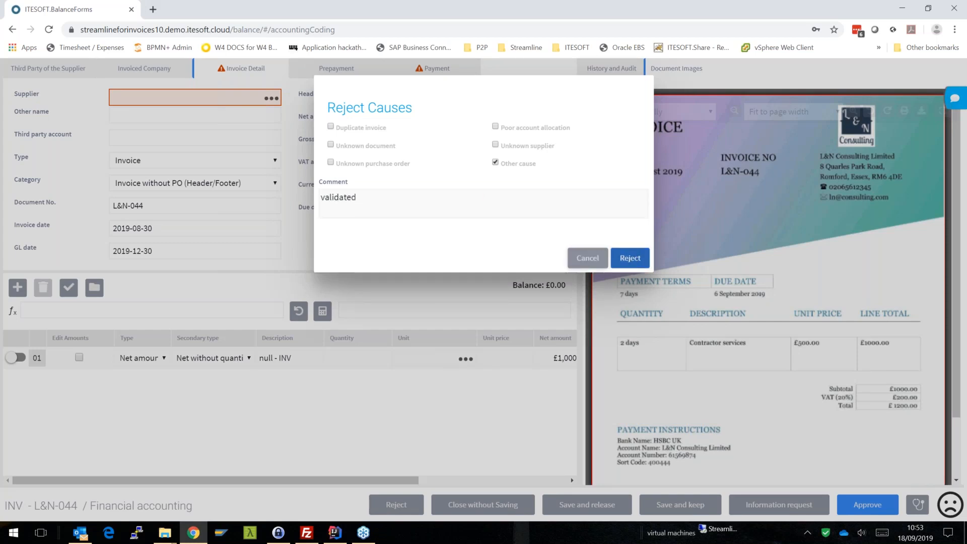
click(629, 158)
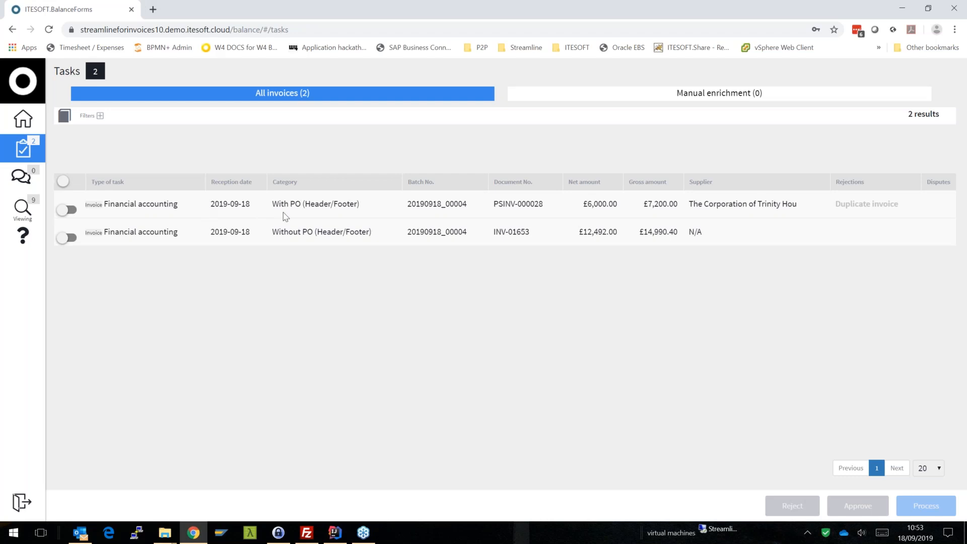
- Open the financial accounting task for invoice INV-01653 and dismiss its issues list
click(318, 230)
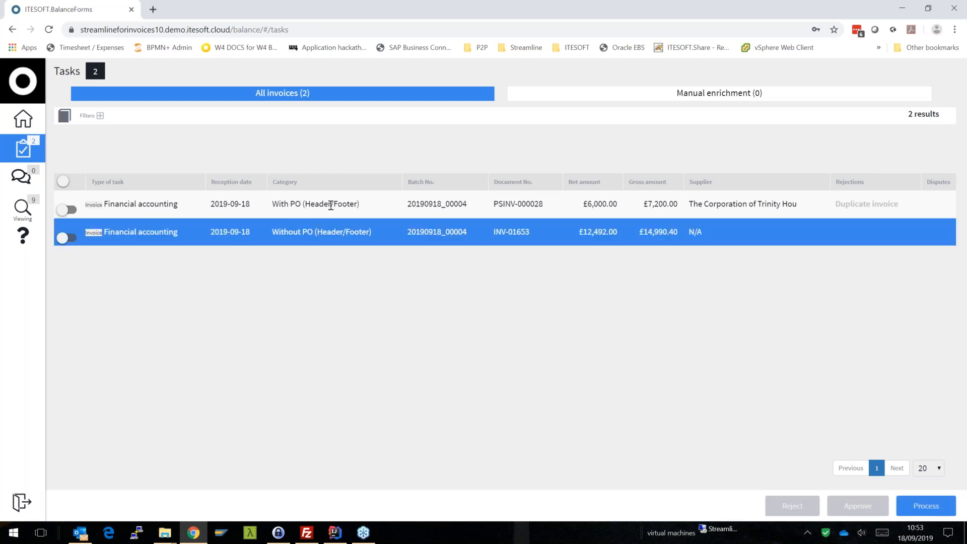
click(330, 205)
double_click(318, 229)
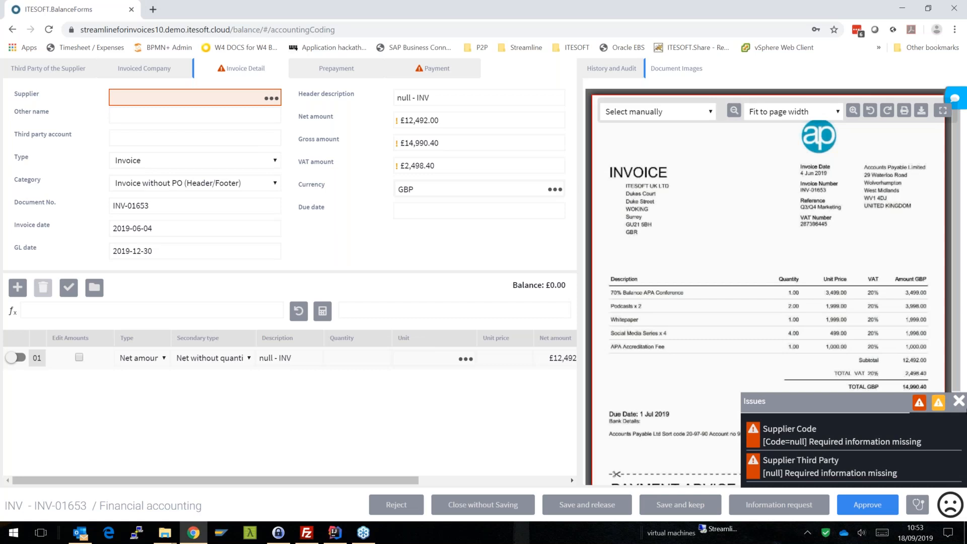
click(959, 402)
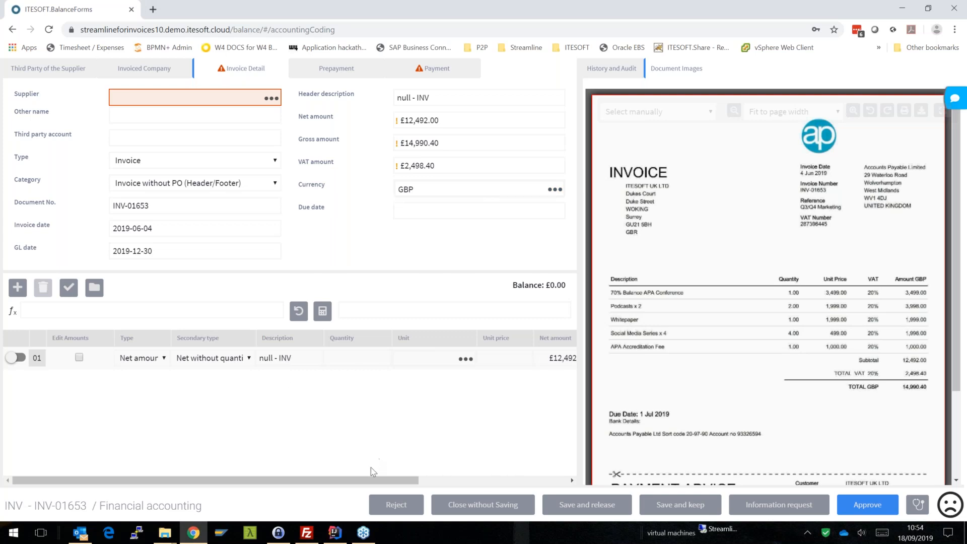
- Reject invoice INV-01653 with the reason Other cause and the comment "validated", confirming the rejection
drag(403, 479, 80, 470)
click(417, 500)
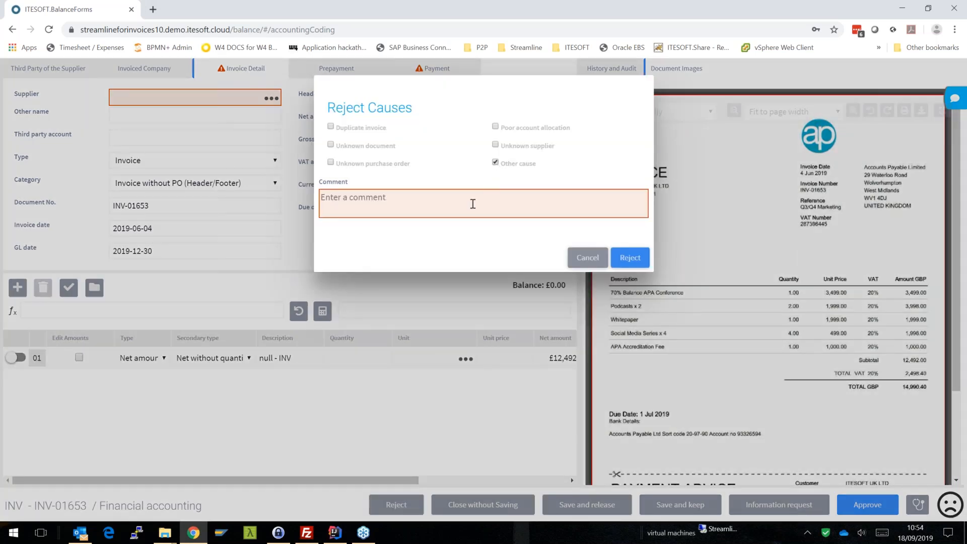
click(472, 203)
text(validated)
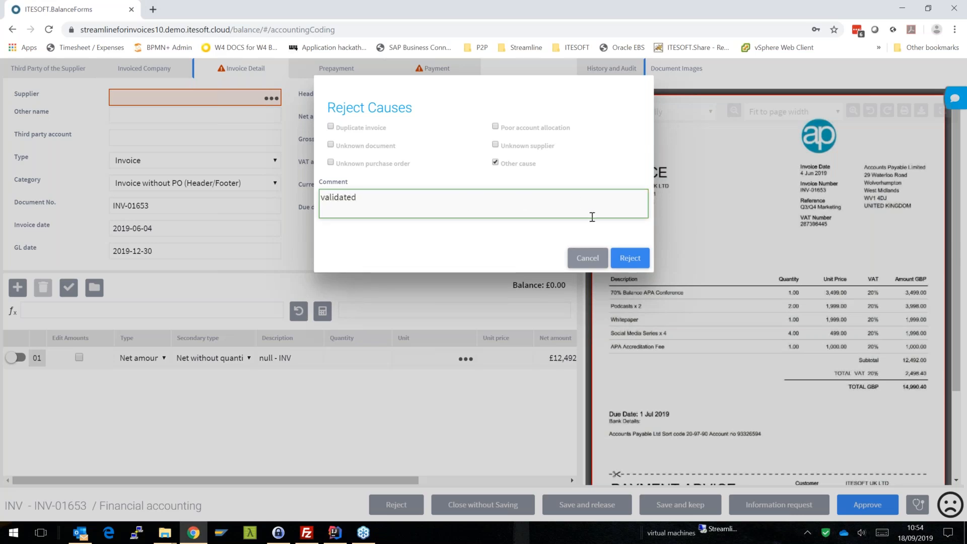
click(631, 258)
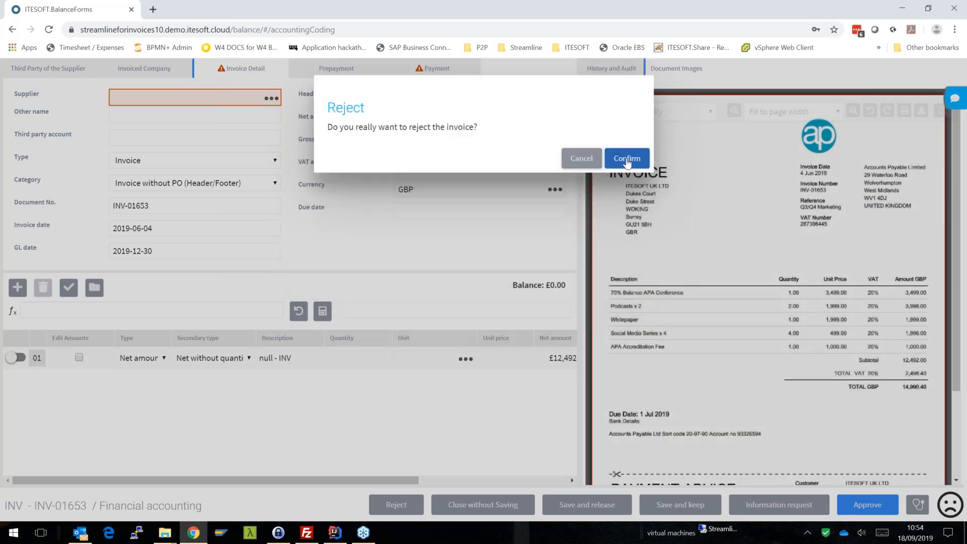
click(628, 157)
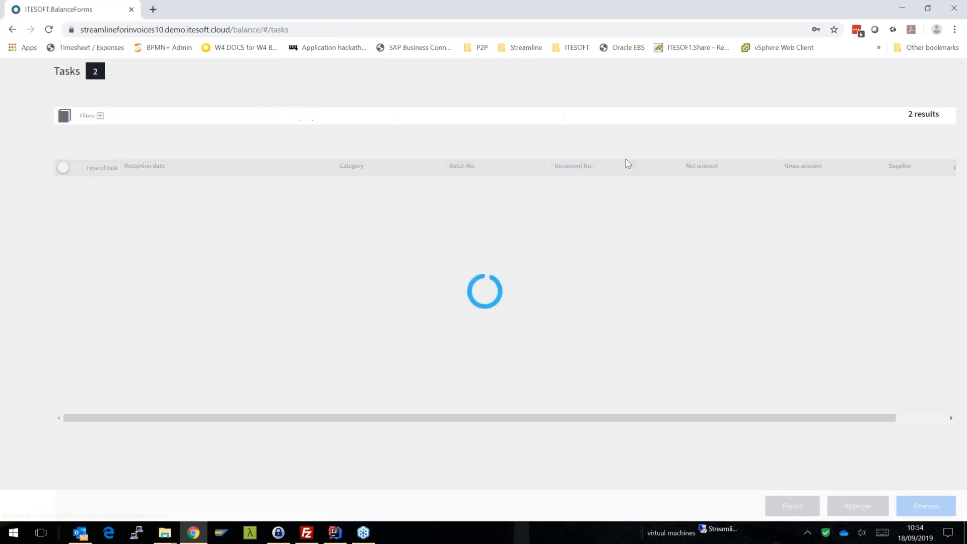
- Open invoice PSINV-000028 and reject it with the reason Duplicate invoice and the comment "duplicate", confirming the rejection
double_click(311, 203)
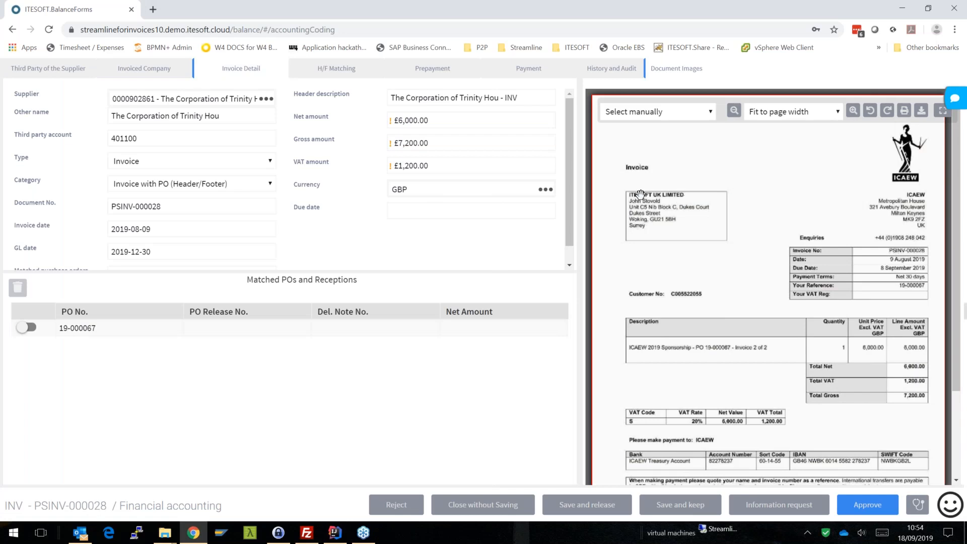
click(401, 510)
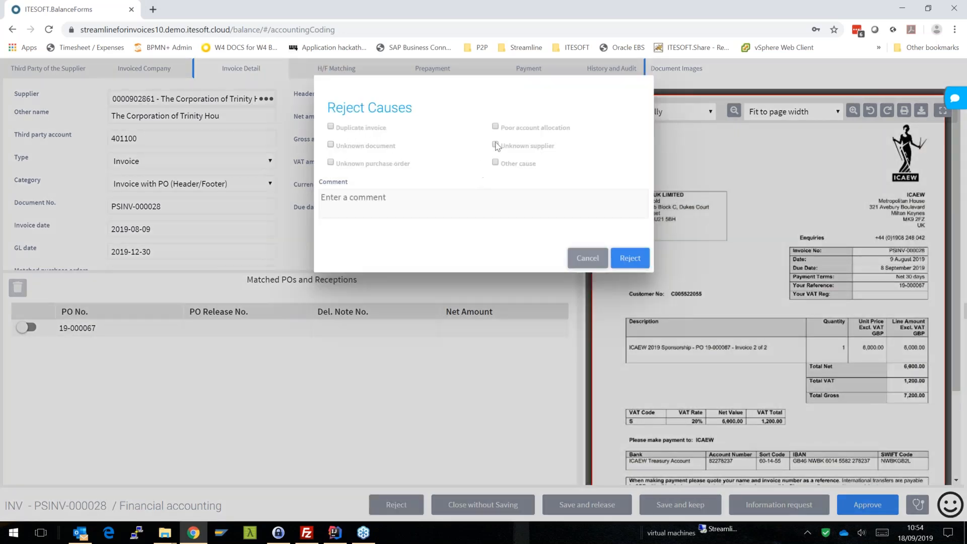
click(330, 127)
click(342, 206)
text(duplicate)
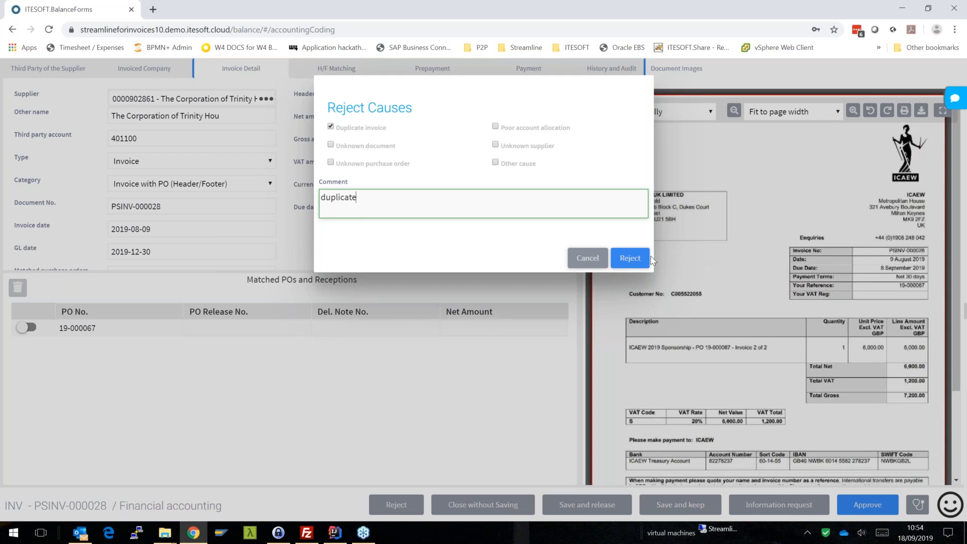
click(630, 258)
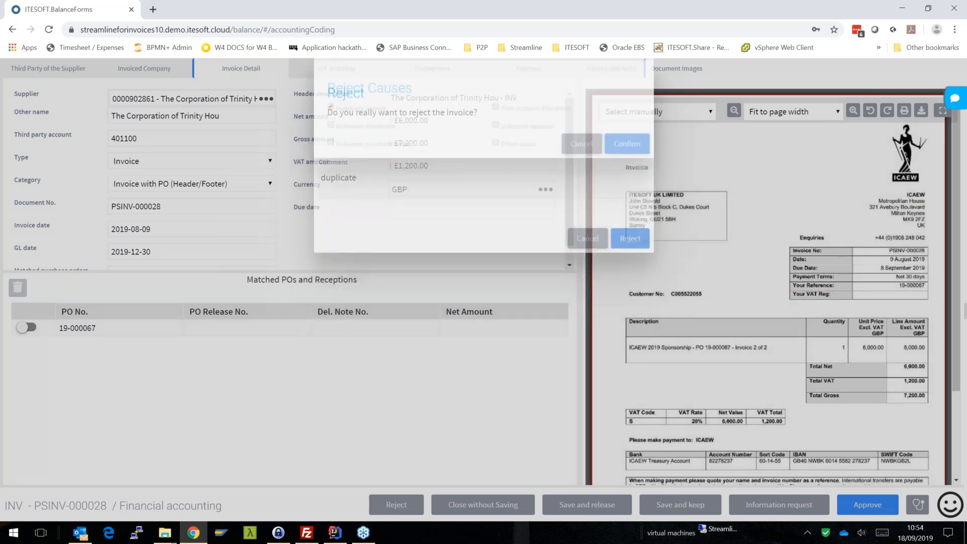
click(628, 158)
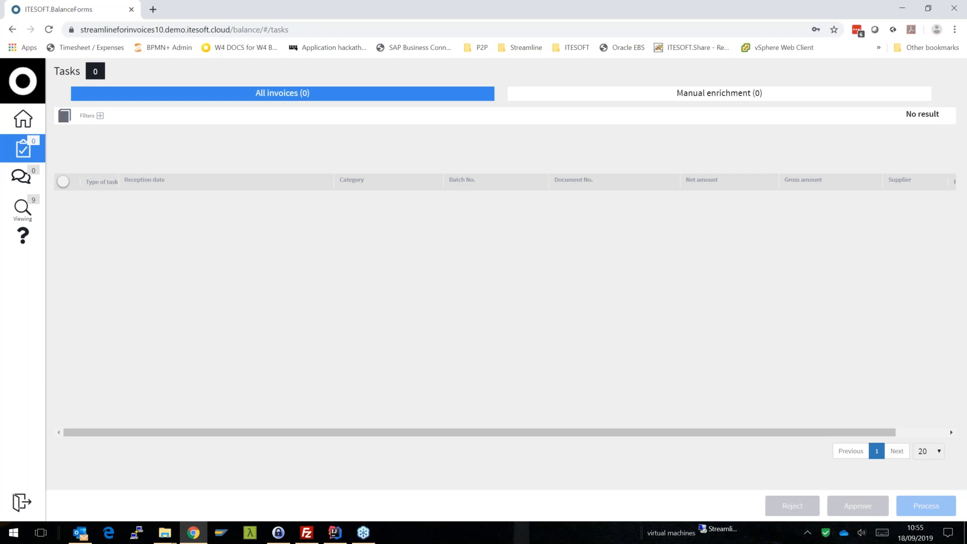
click(955, 181)
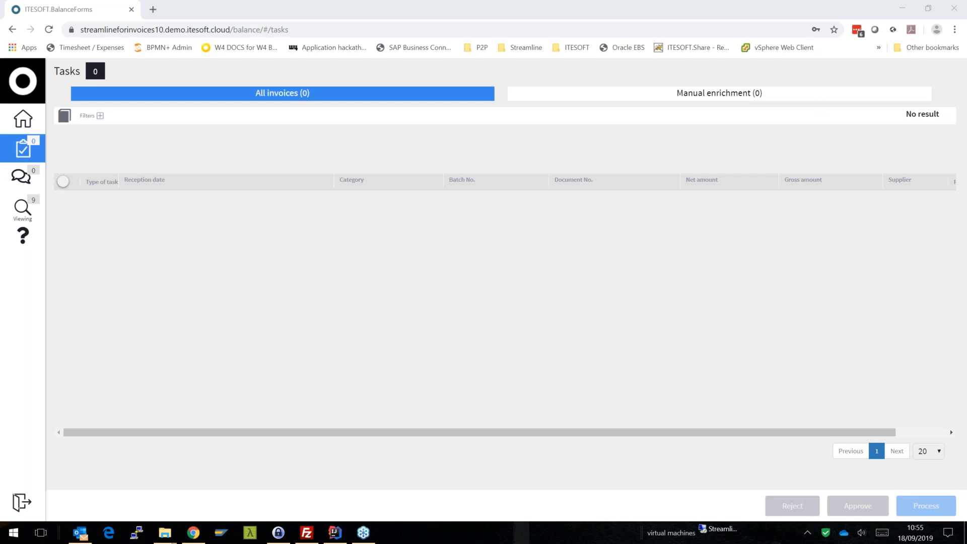
click(747, 11)
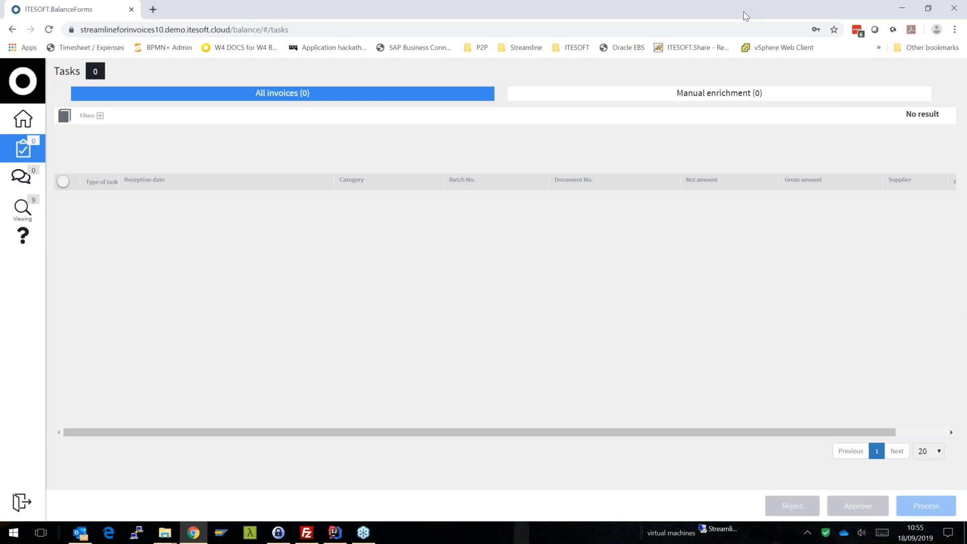